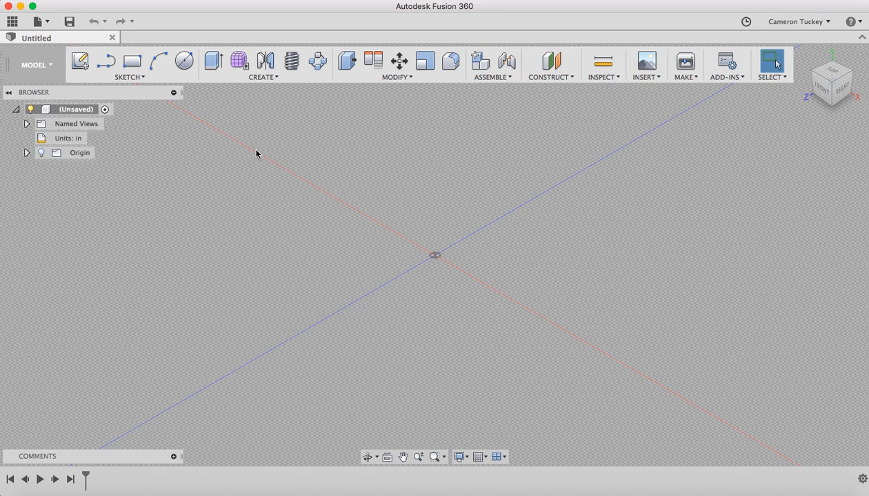
- Start a sketch on the horizontal XZ origin plane and draw a large circle centred on the origin
left_click(184, 62)
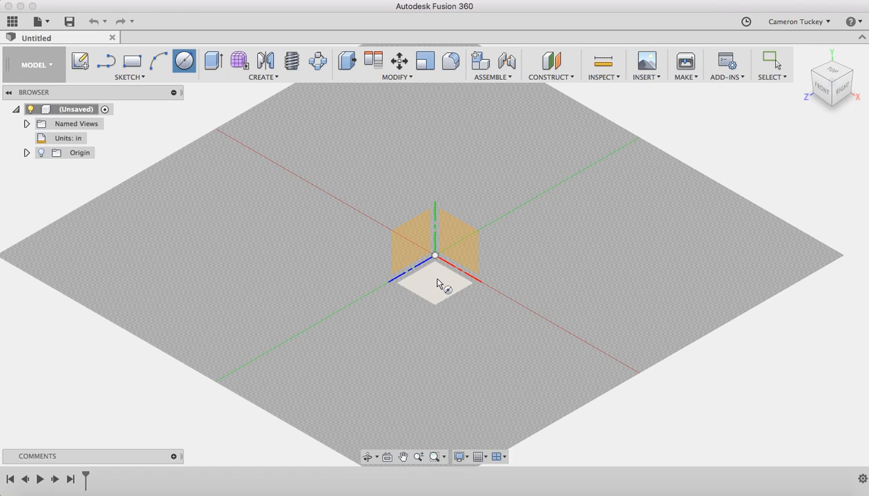
left_click(442, 285)
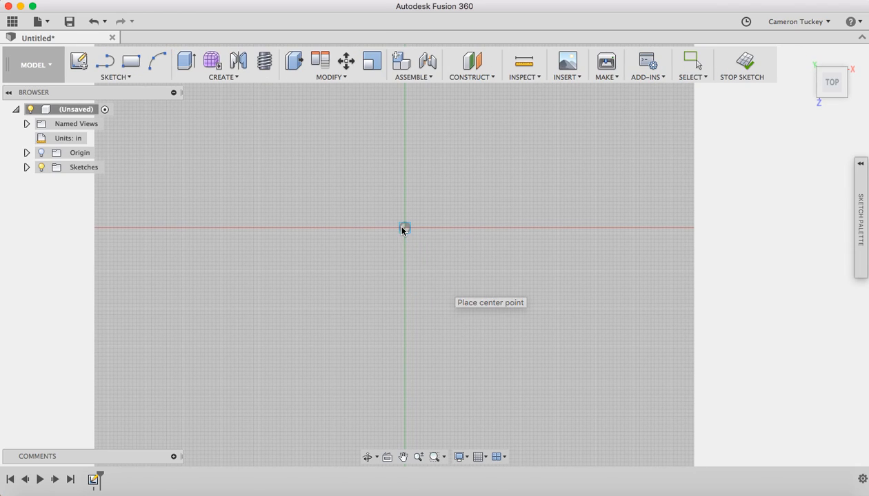
left_click(405, 227)
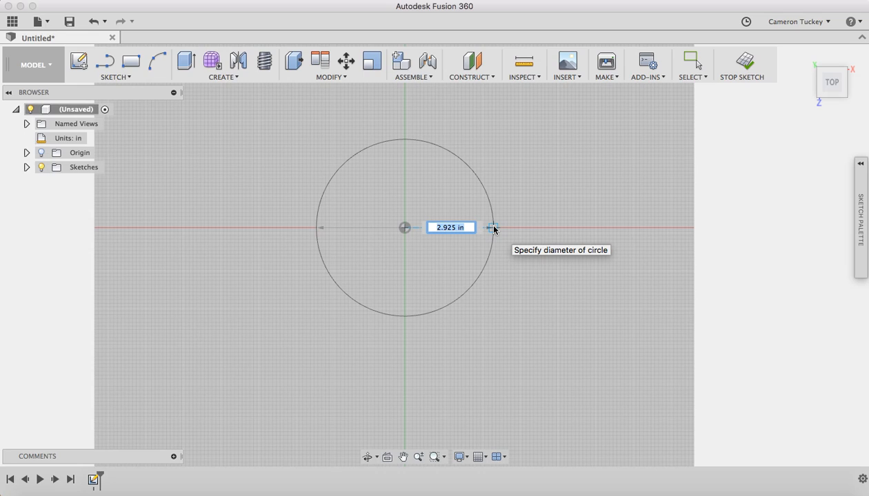
left_click(494, 229)
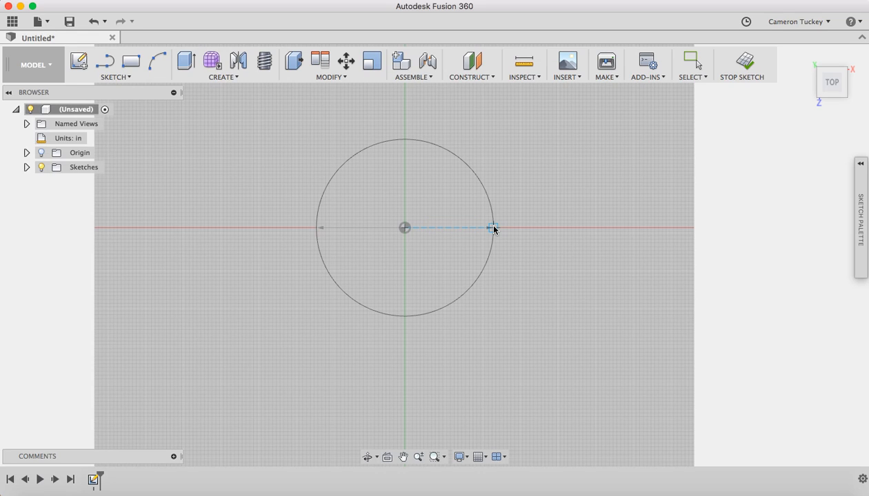
left_click(504, 229)
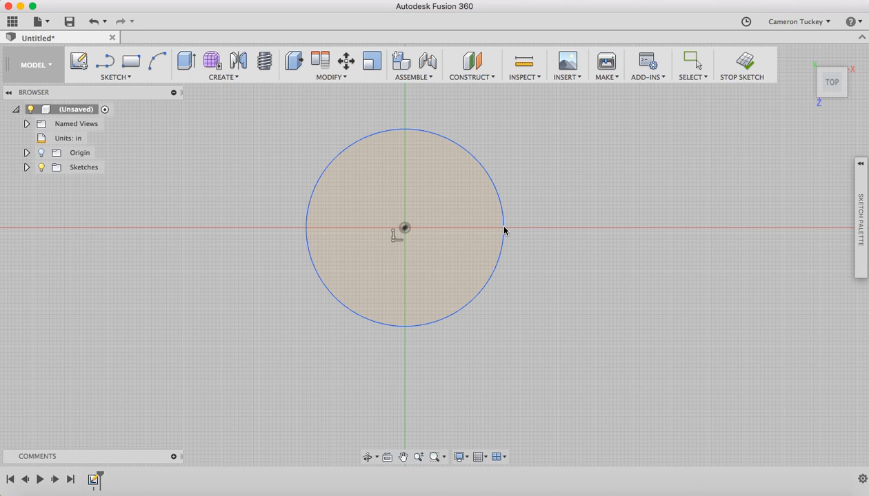
- Add a small concentric circle at the origin and a circle of about 0.21 in radius between it and the outer circle
left_click(406, 229)
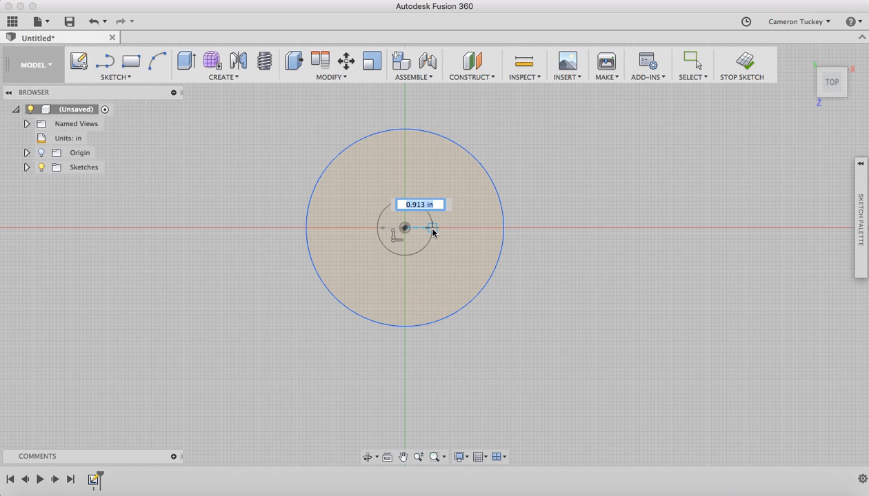
left_click(426, 232)
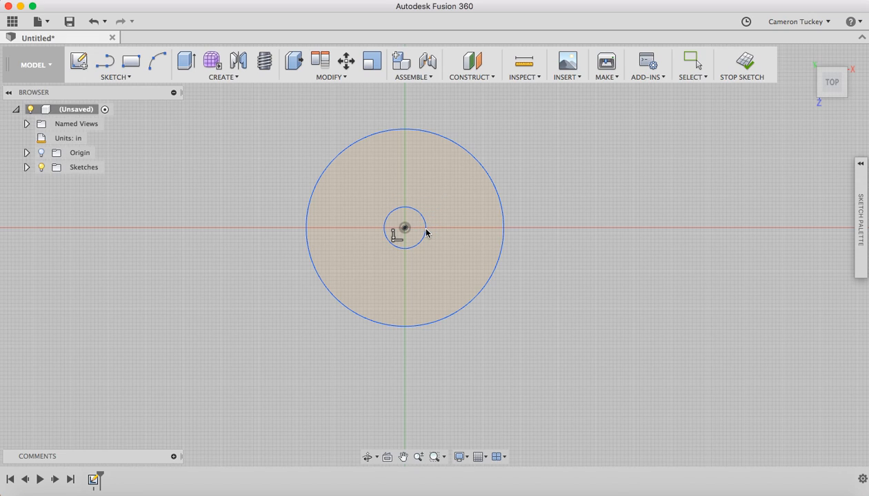
left_click(462, 228)
left_click(476, 229)
- Set up a circular sketch pattern of the small off-centre circle, using the origin as its center point
left_click(210, 78)
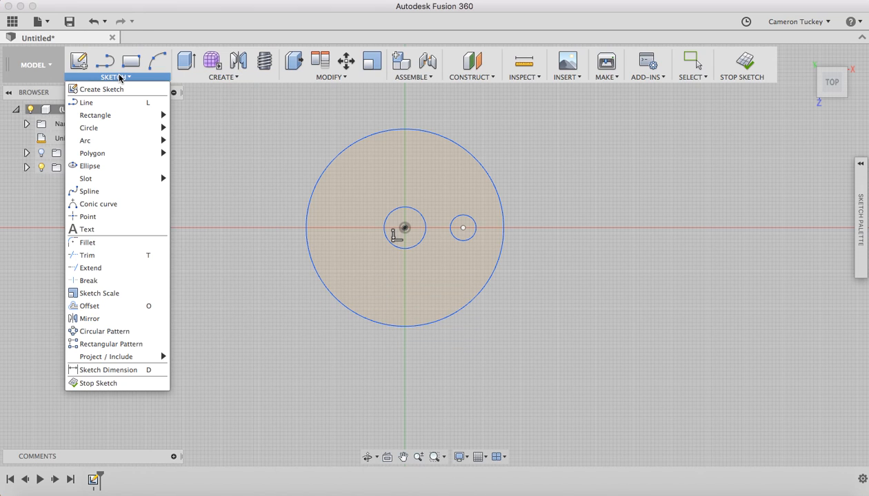
mouse_move(298, 79)
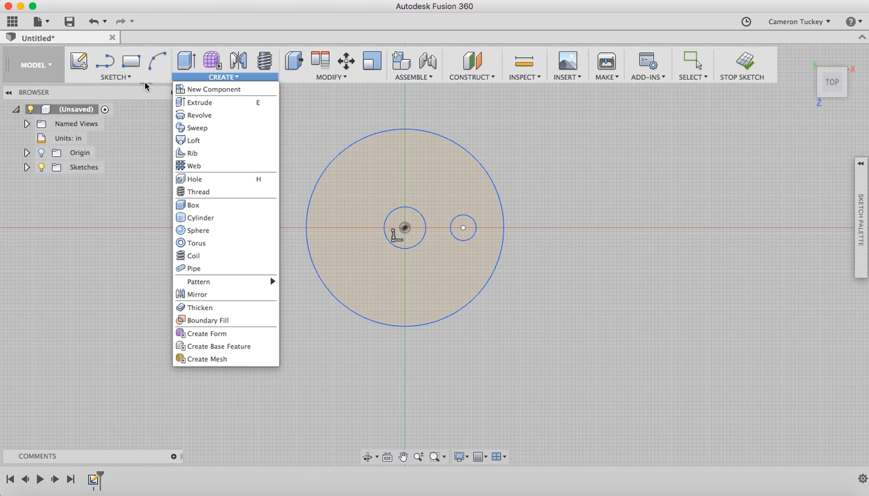
mouse_move(116, 77)
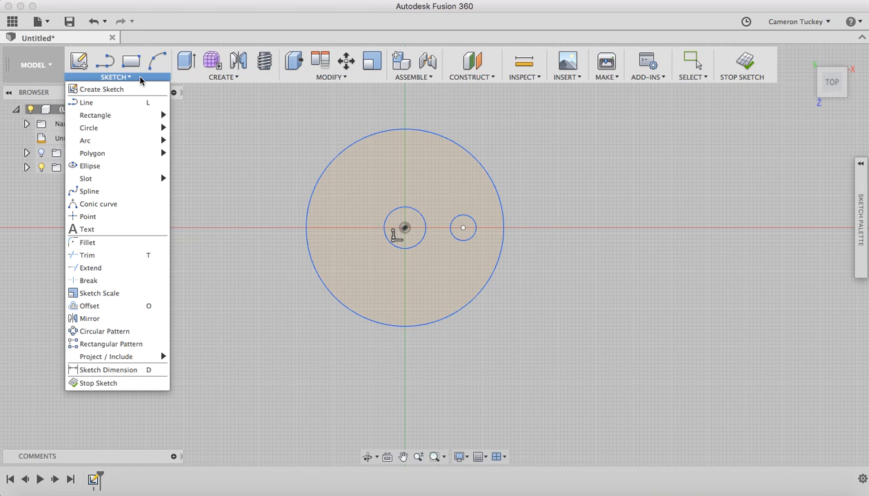
left_click(123, 332)
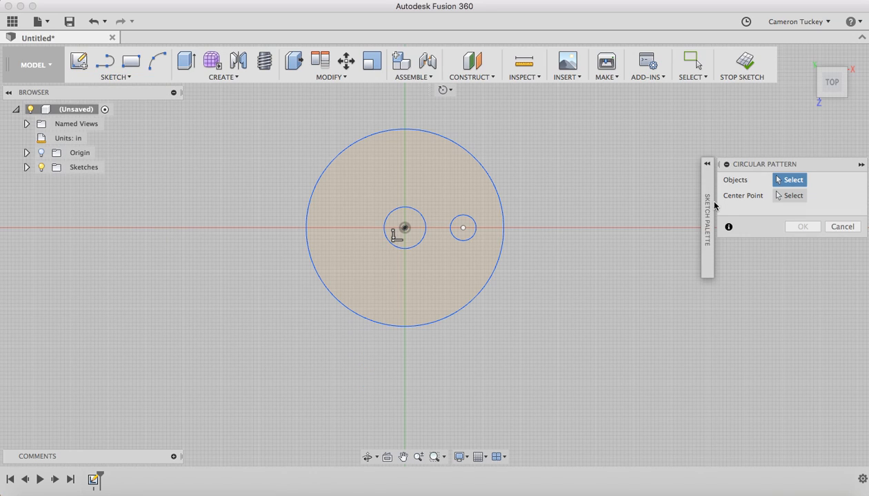
left_click(459, 240)
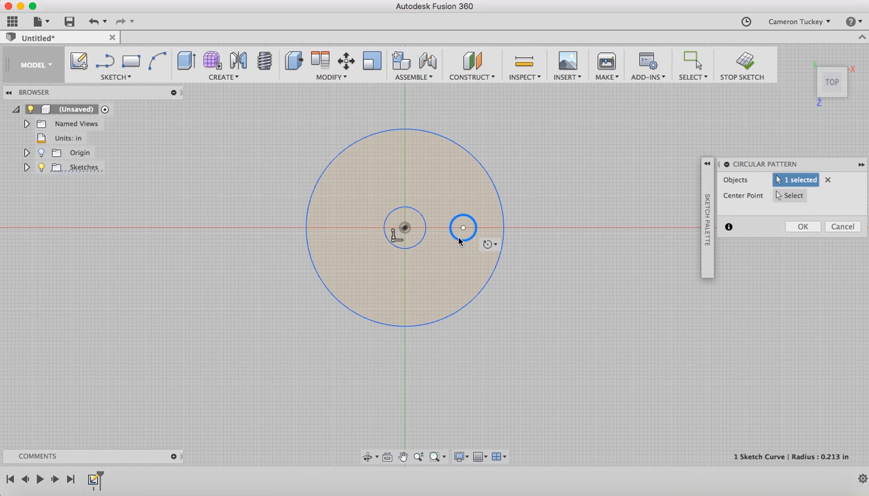
left_click(799, 198)
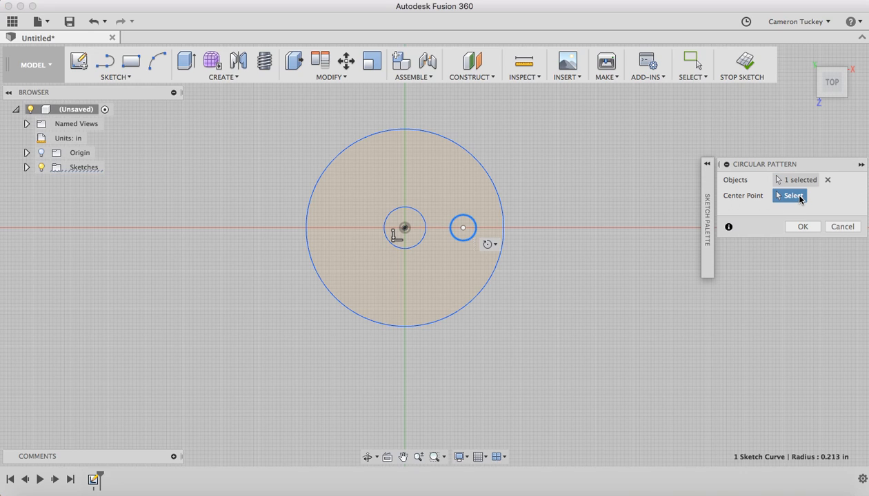
left_click(405, 229)
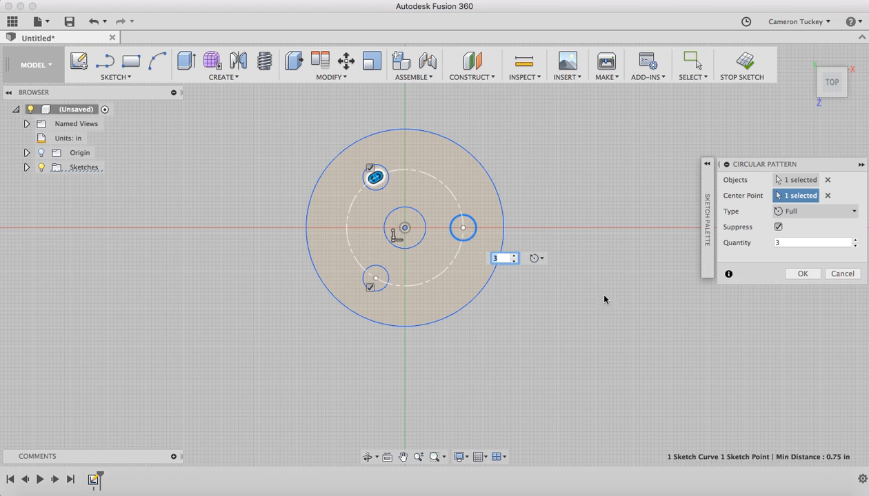
- Raise the circular pattern's quantity to 9, and try a quantity of 100
left_click(514, 257)
left_click(514, 257)
left_click(514, 256)
left_click(514, 257)
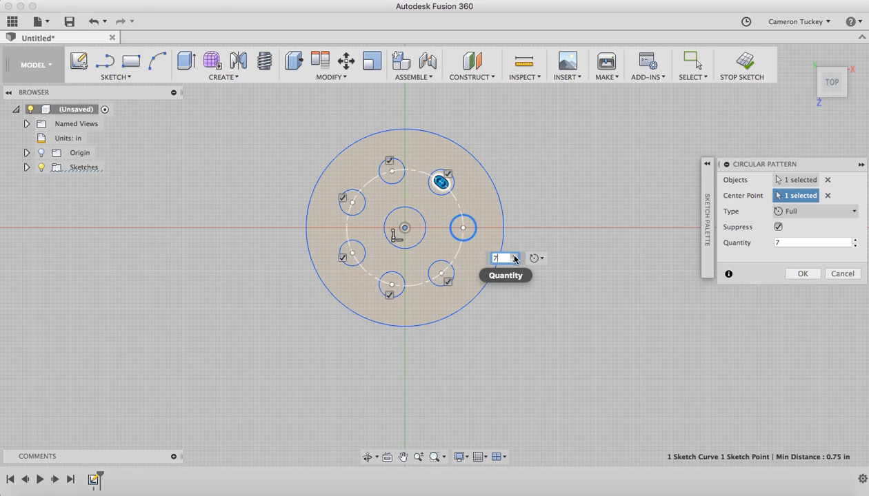
left_click(514, 257)
left_click(514, 257)
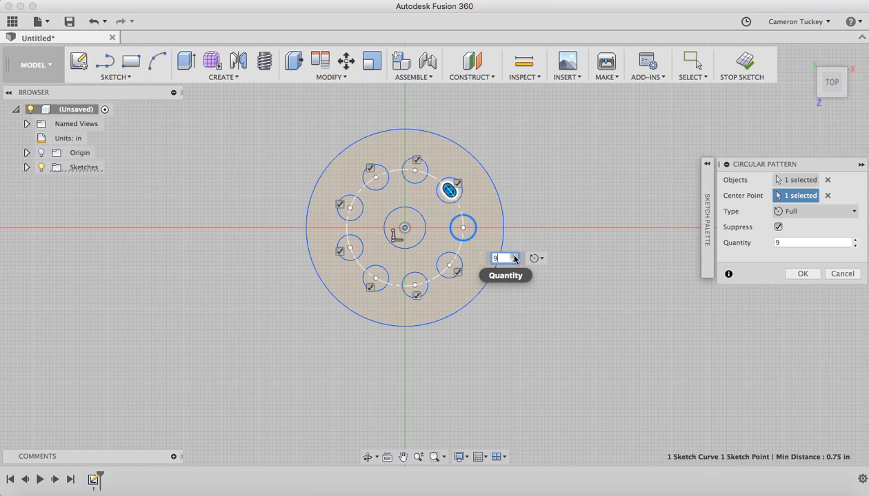
type("100")
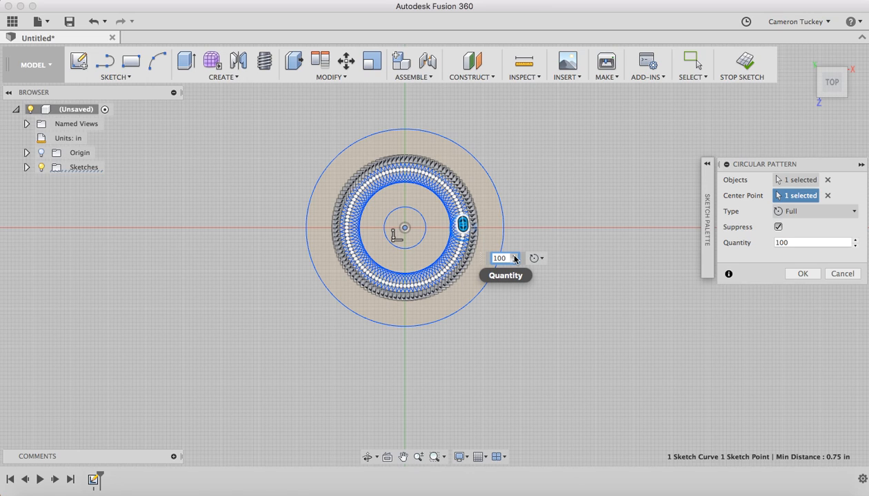
- Try circular pattern quantities of 10, 15 and 8
key("BackSpace")
type("0")
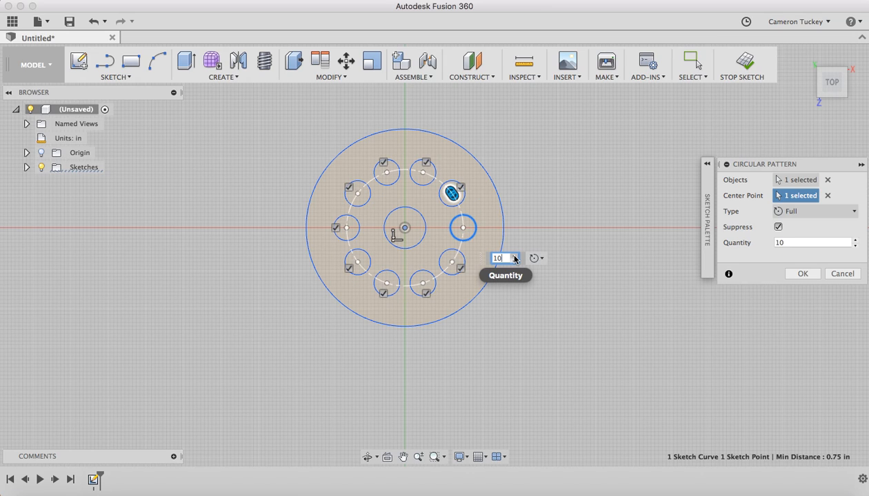
type("15")
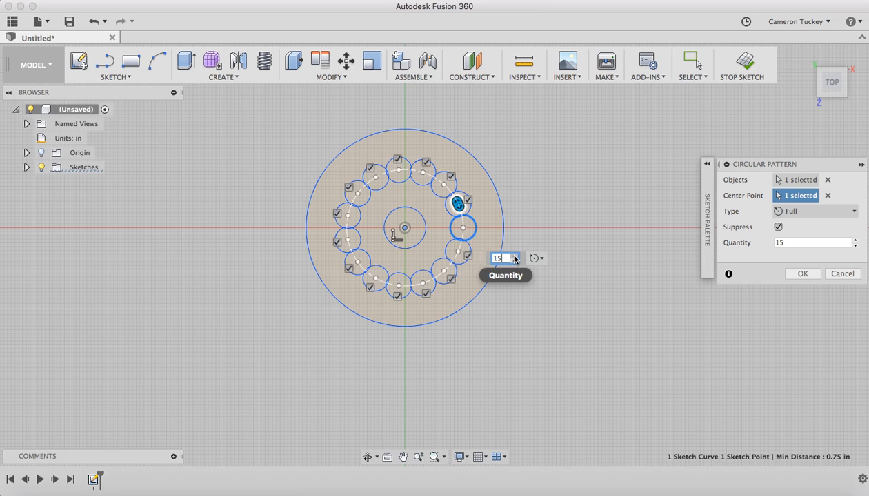
key("BackSpace")
key("BackSpace")
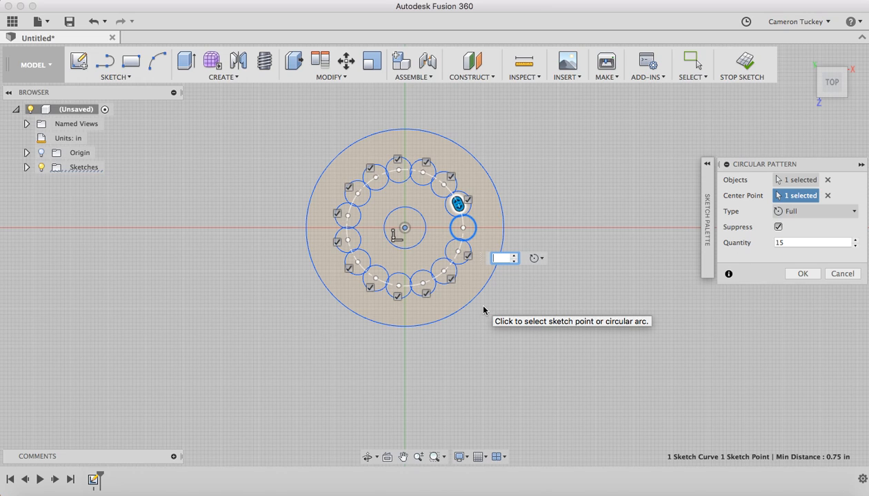
type("8")
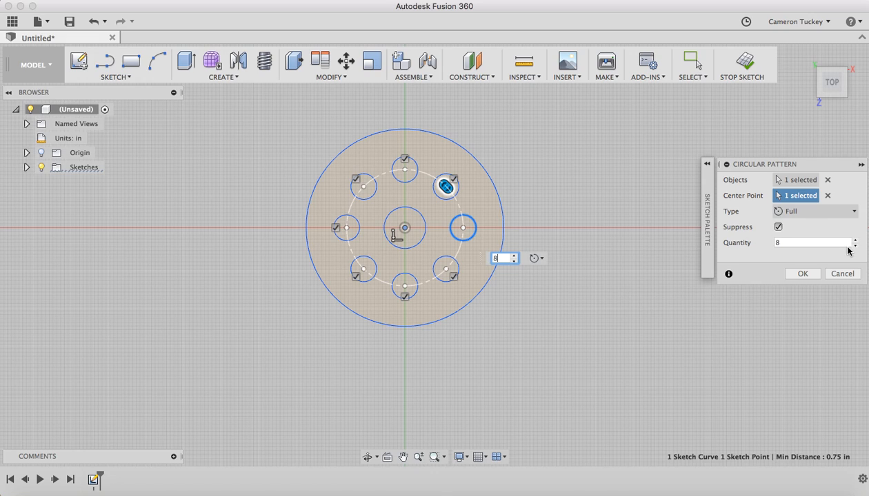
- Change the pattern type to Angle with a total angle of 90 deg and a quantity of 4
left_click(829, 217)
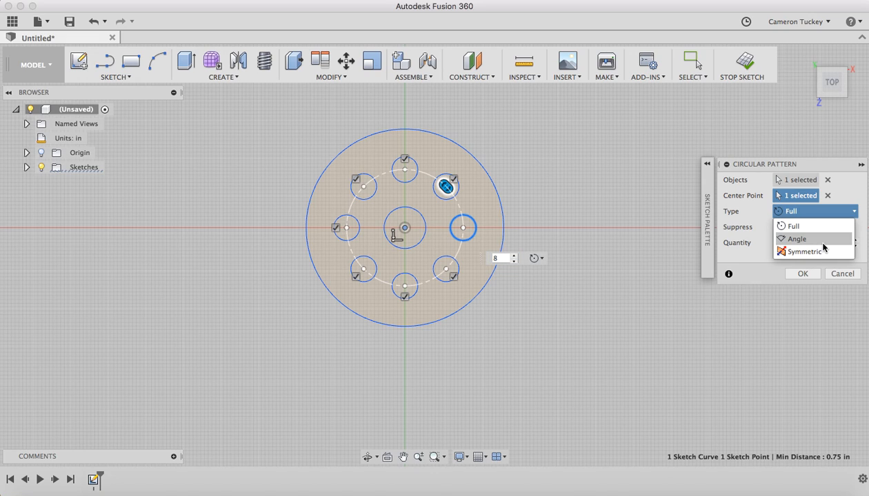
left_click(822, 241)
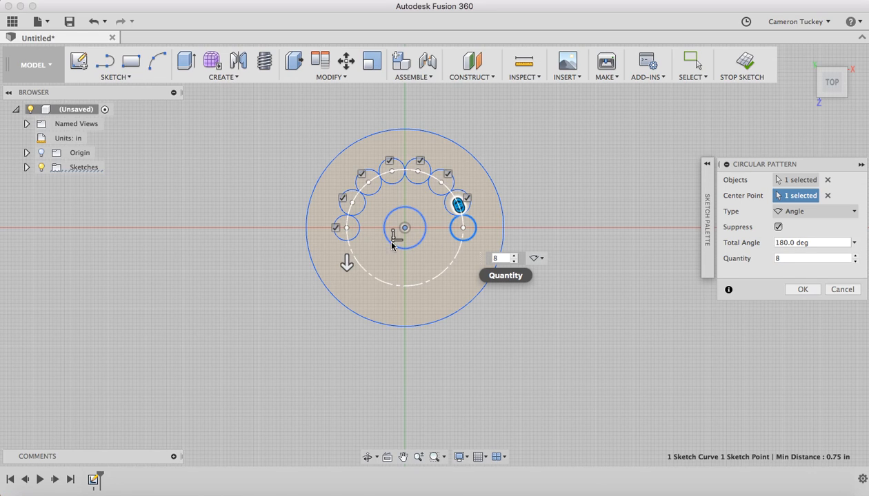
left_click(788, 244)
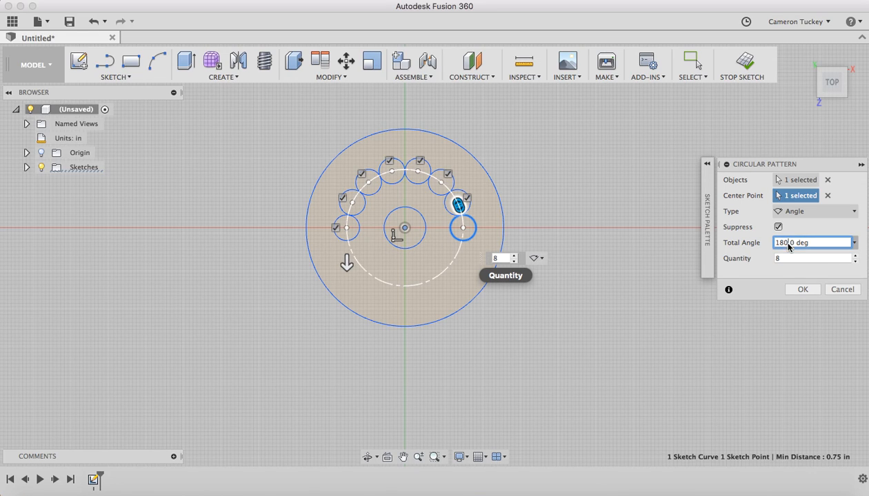
key("BackSpace")
key("BackSpace")
key("BackSpace")
type("90")
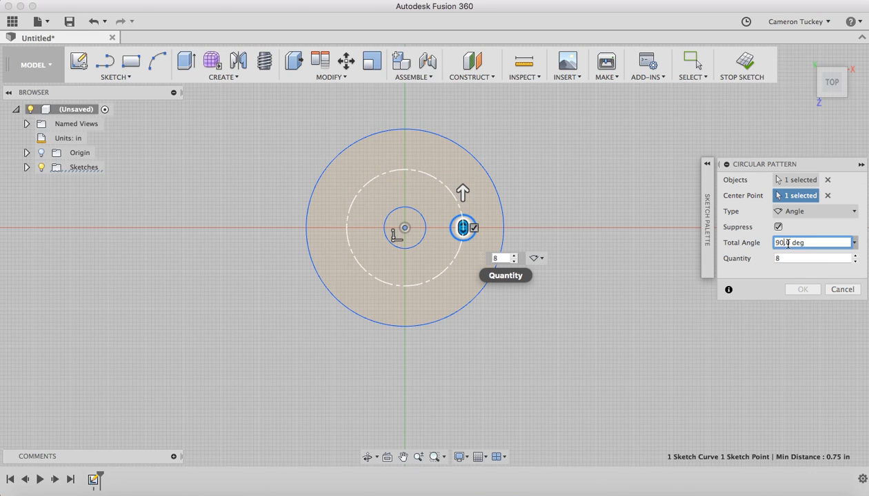
left_click(801, 258)
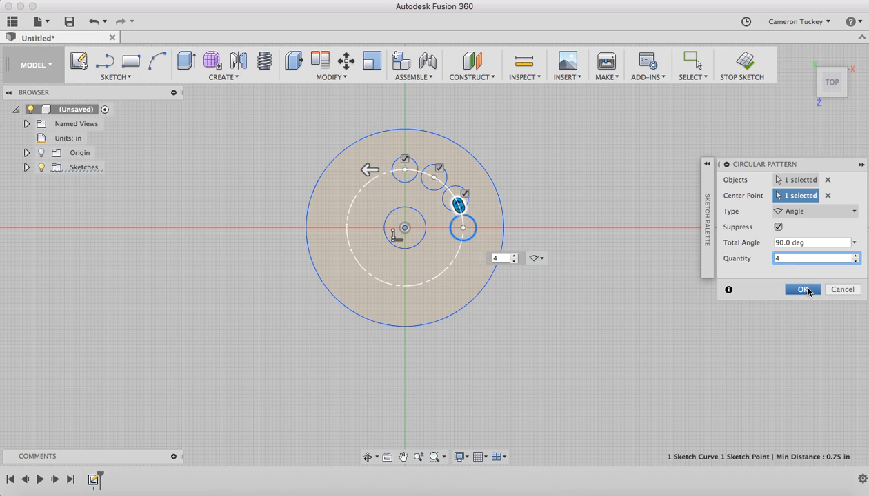
- Set the pattern type back to Full with a quantity of 8 and create the circular pattern
left_click(837, 244)
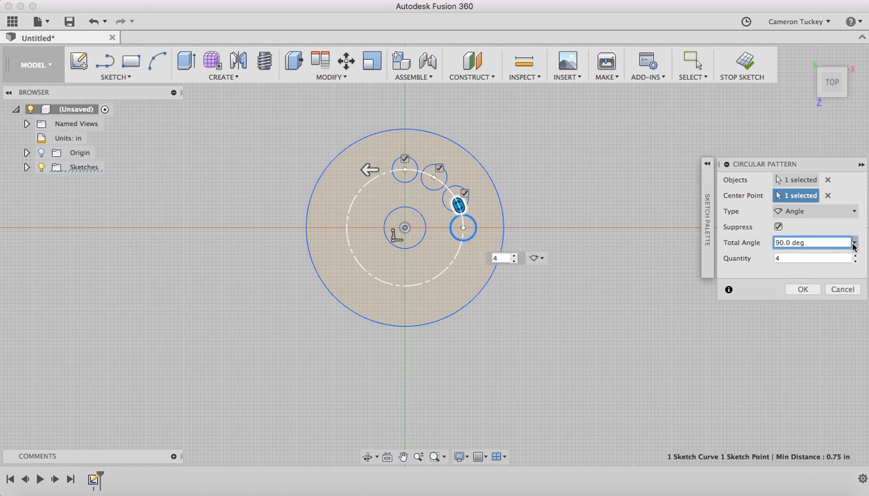
left_click(808, 211)
left_click(803, 225)
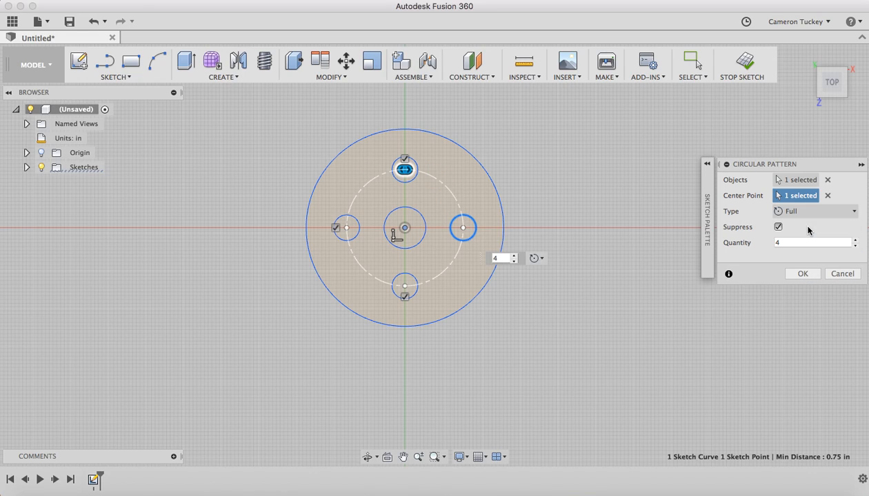
left_click(514, 255)
left_click(514, 255)
left_click(514, 256)
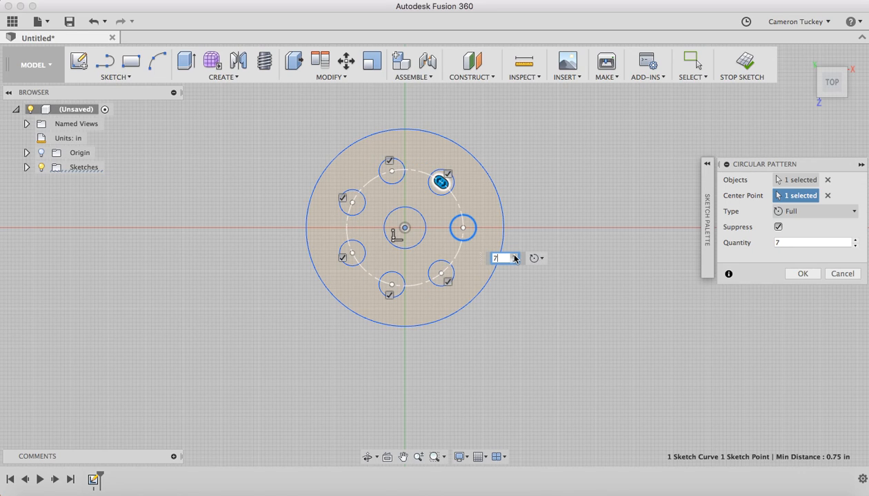
left_click(514, 256)
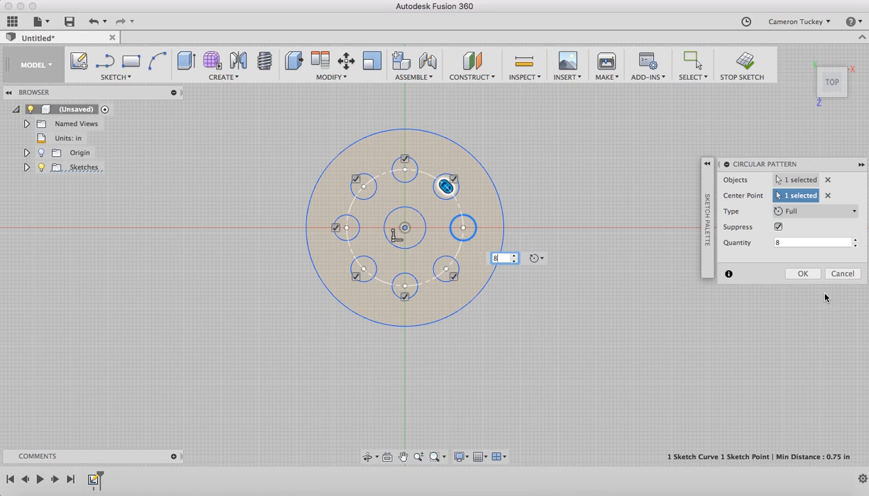
left_click(805, 274)
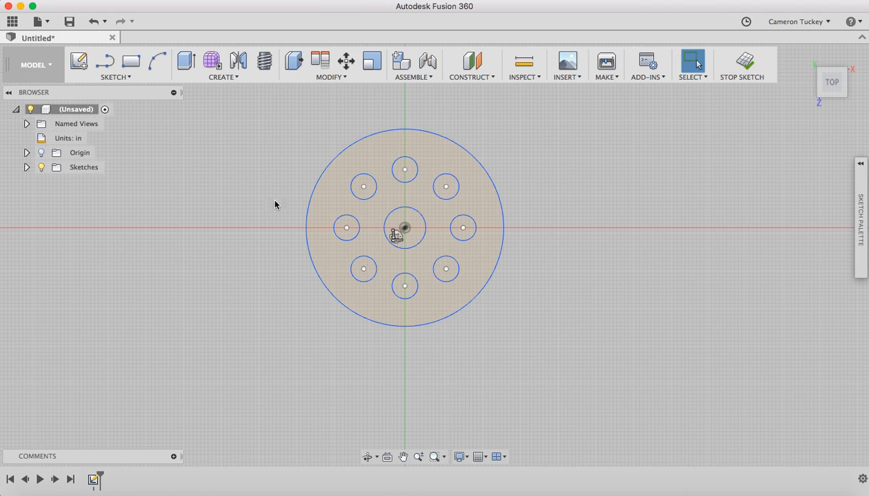
- Extrude the disc profile around the nine holes upward about 0.984 in as a new body
key("e")
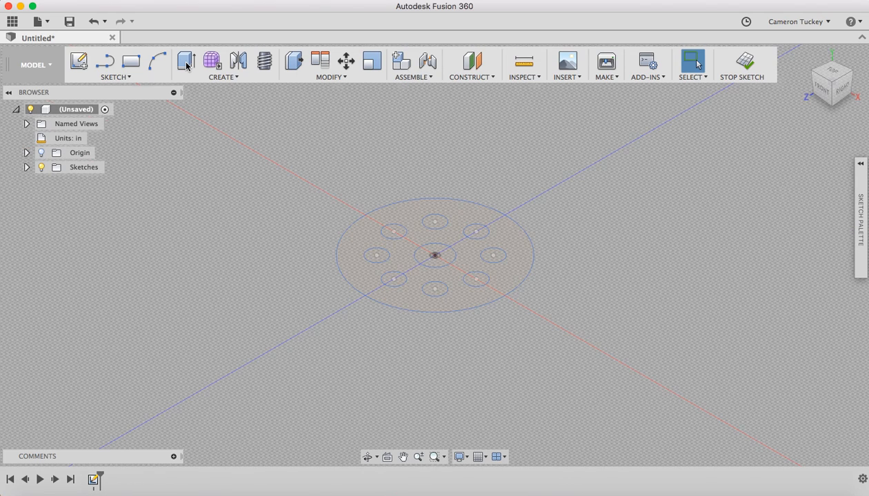
left_click(186, 62)
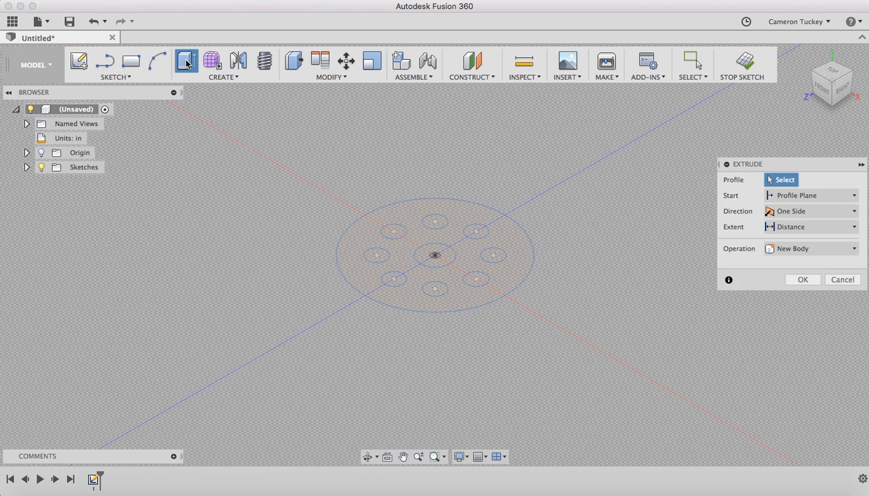
key("c")
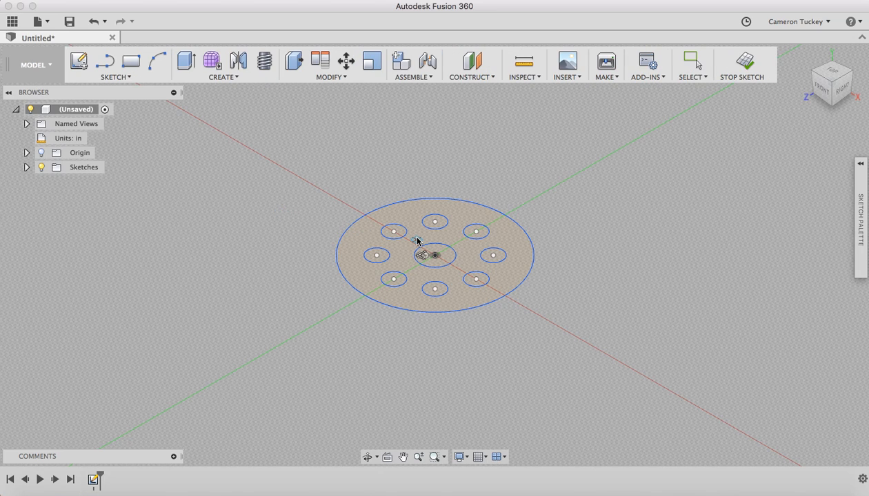
key("e")
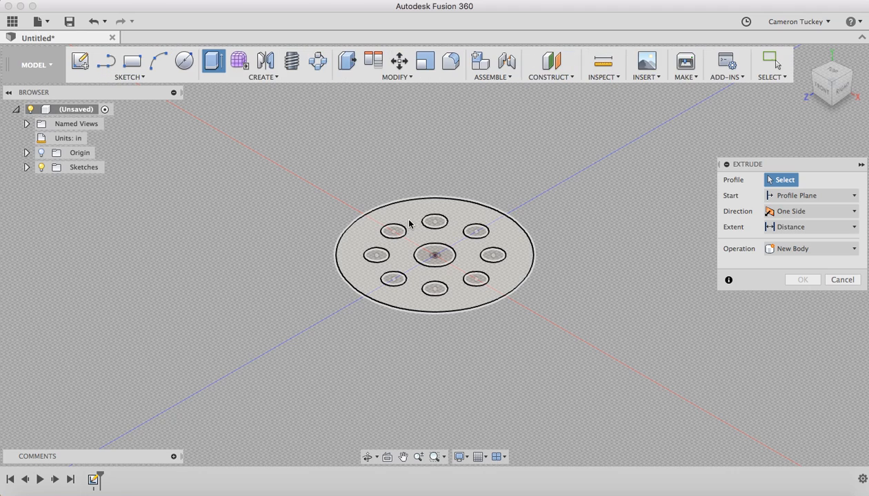
left_click(460, 267)
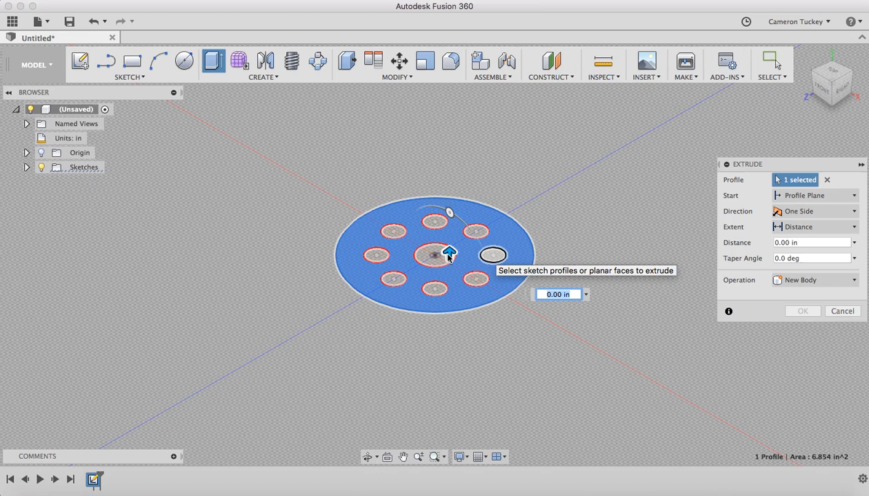
left_click_drag(450, 255, 449, 201)
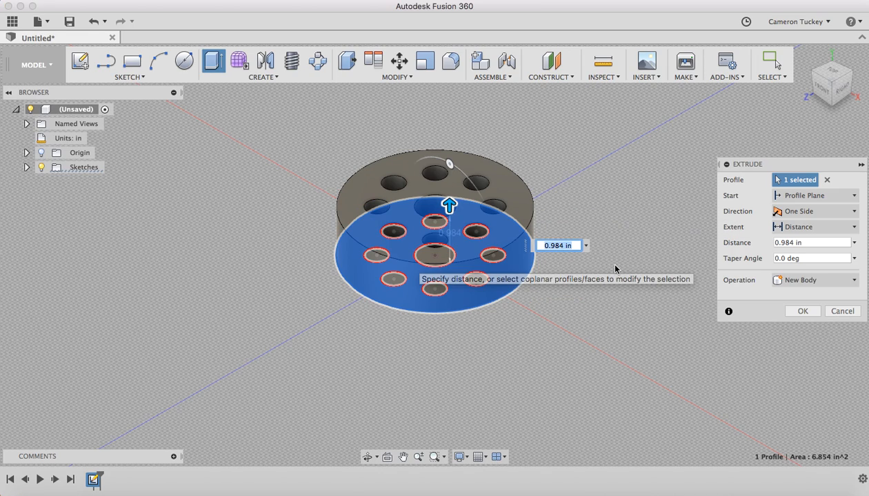
left_click(802, 311)
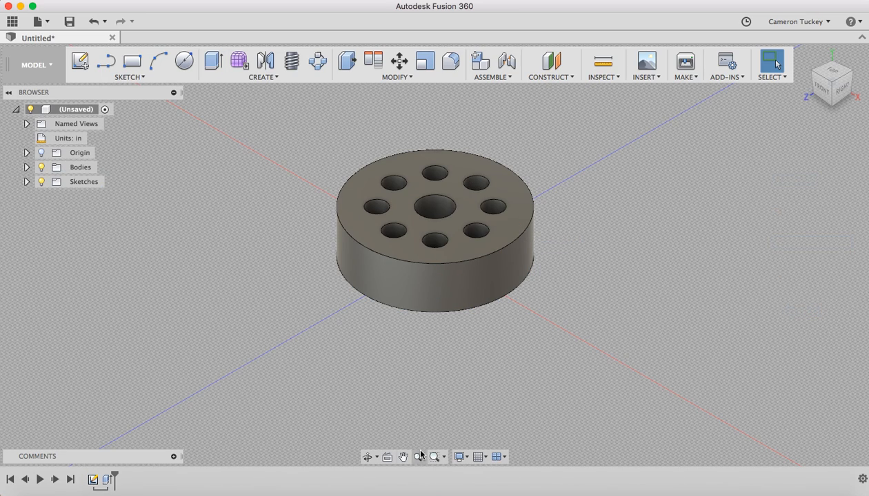
- Start a fillet and select the top edges of the eight small holes on the disc
left_click(369, 458)
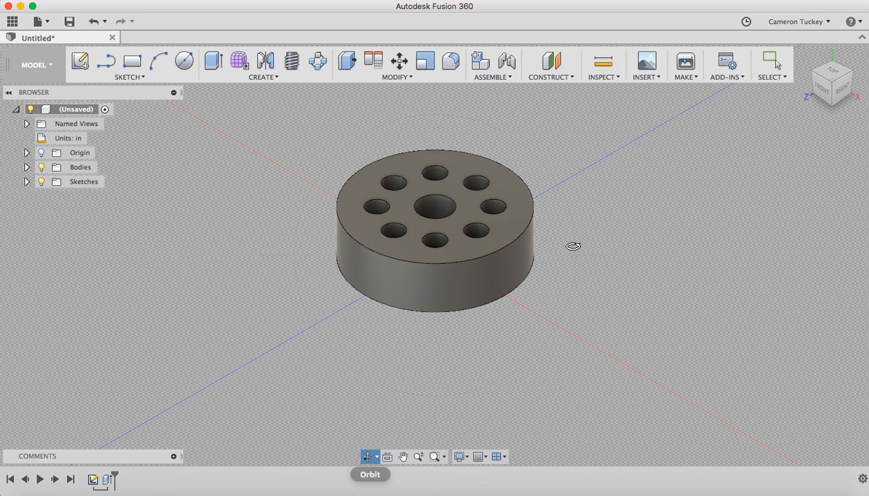
left_click_drag(578, 293, 584, 318)
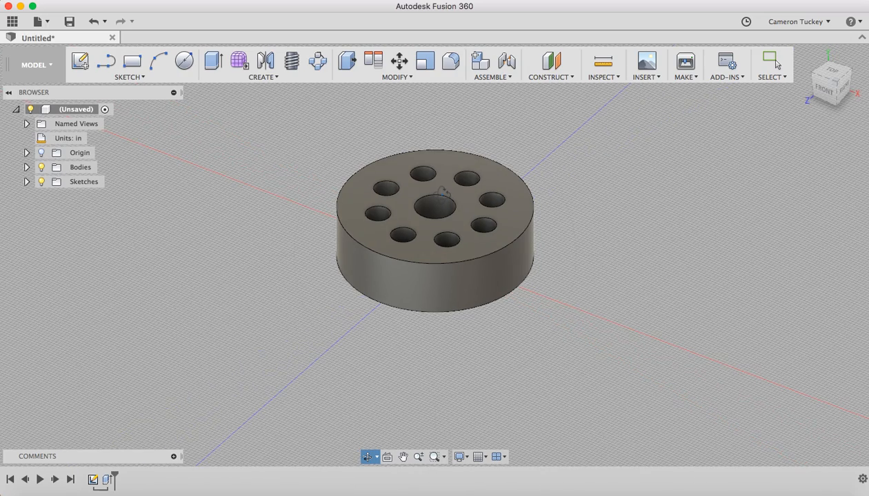
left_click_drag(433, 170, 432, 234)
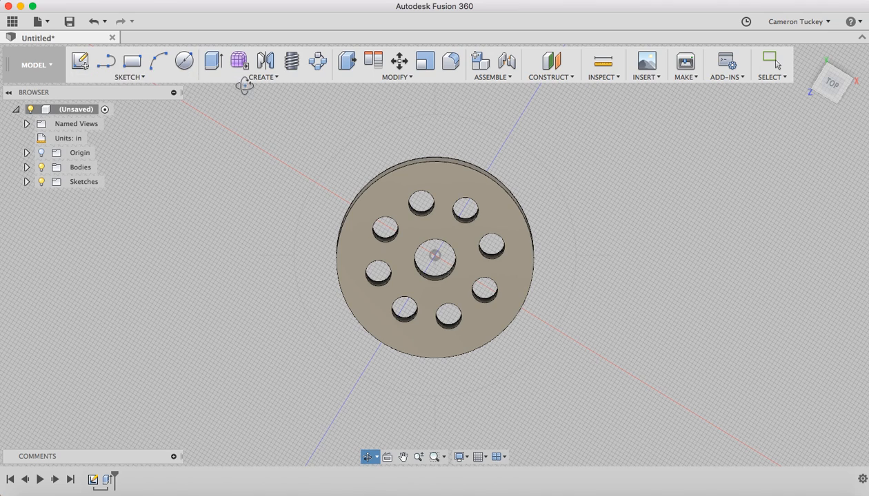
left_click(393, 80)
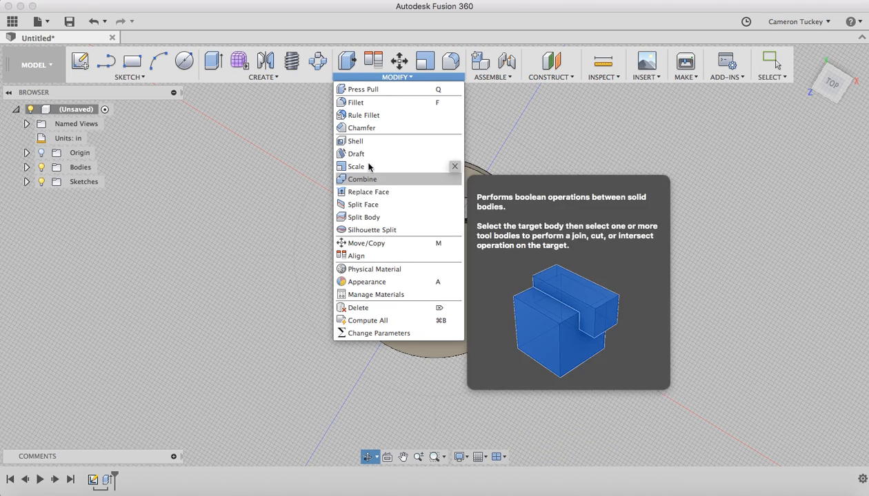
left_click(450, 61)
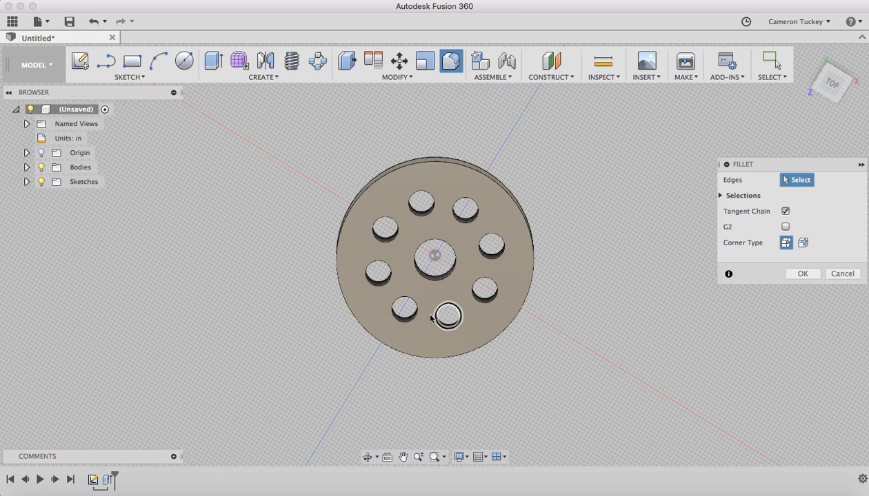
left_click(400, 315)
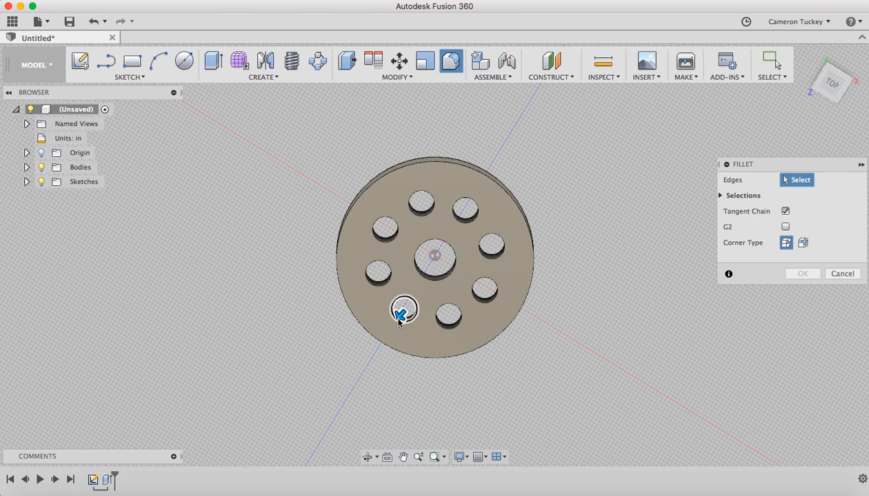
left_click(373, 285)
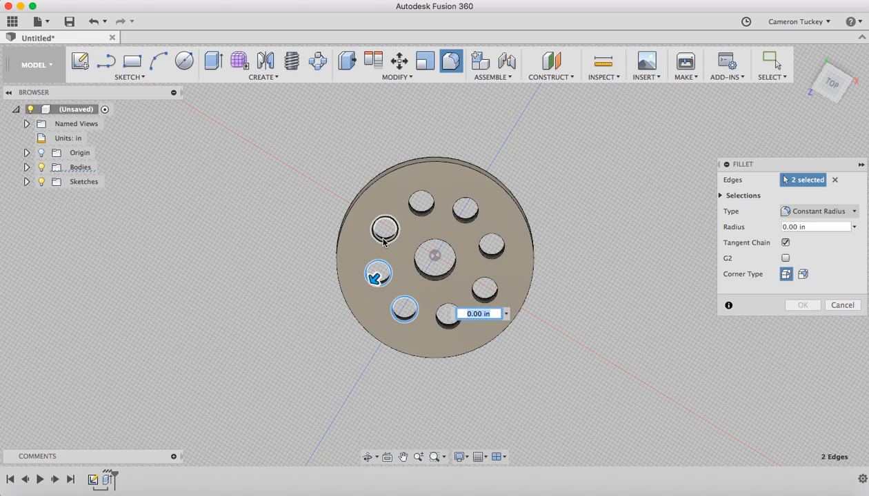
left_click(383, 241)
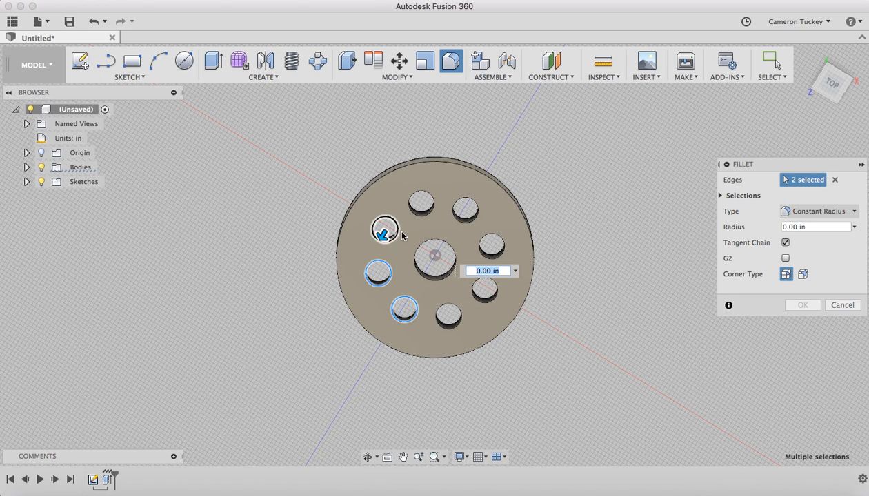
left_click(419, 196)
left_click(467, 227)
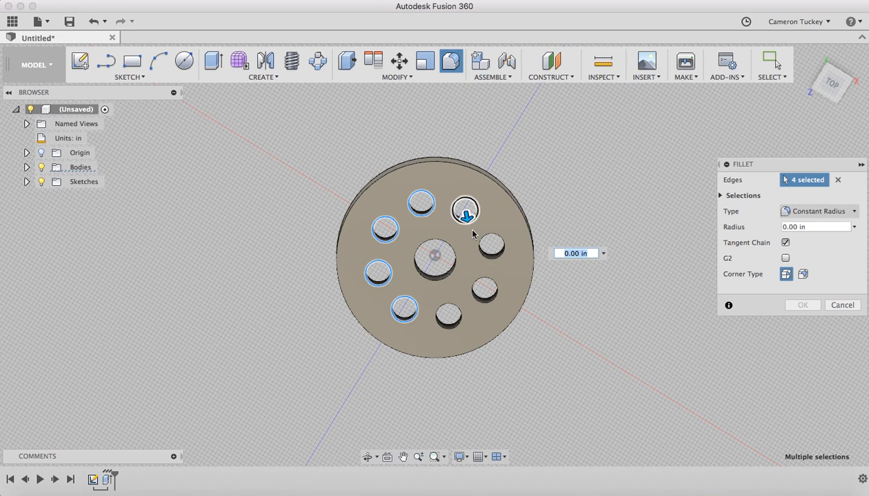
left_click(481, 293)
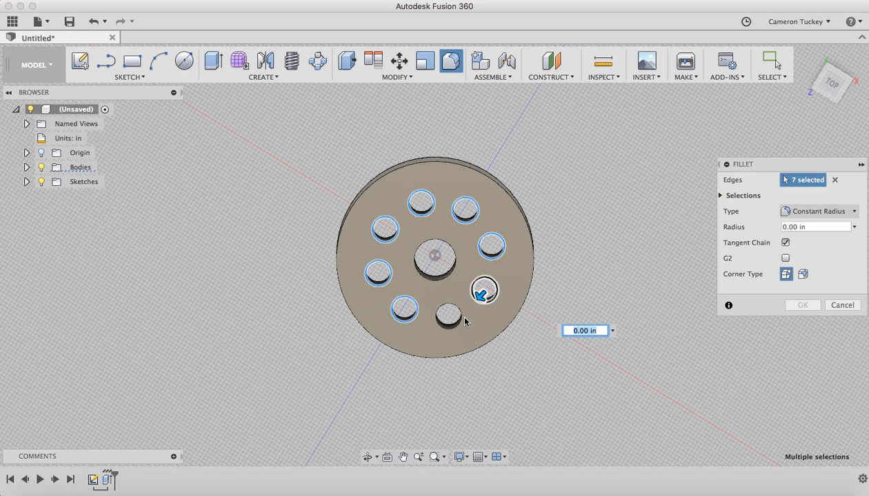
left_click(449, 317)
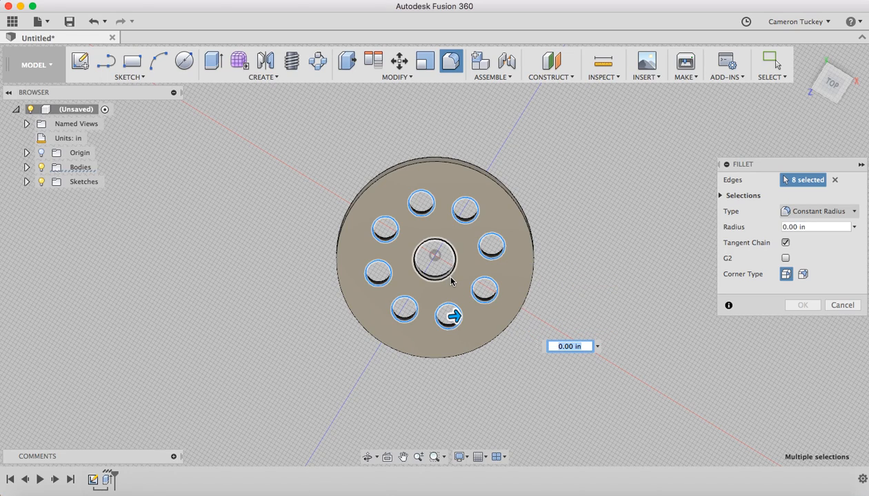
- Add the centre hole's top edge and the disc's outer top edge, and create the fillet with a 0.125 in radius
left_click(449, 278)
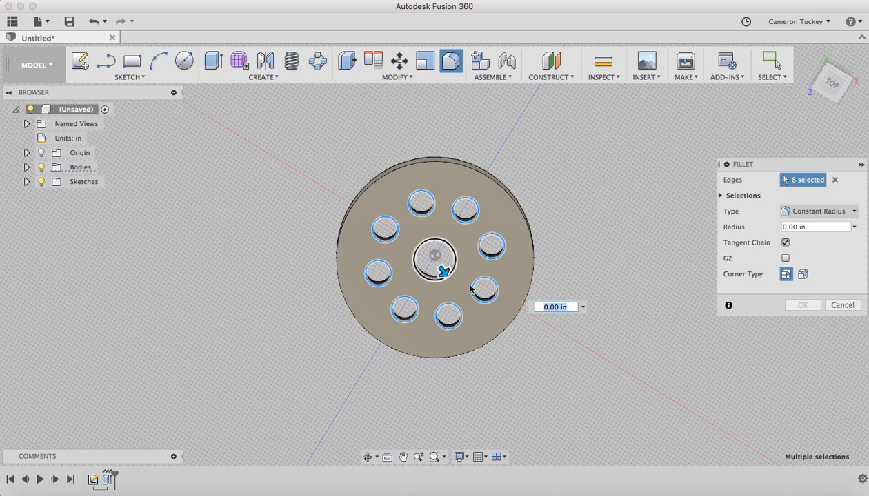
left_click(530, 287)
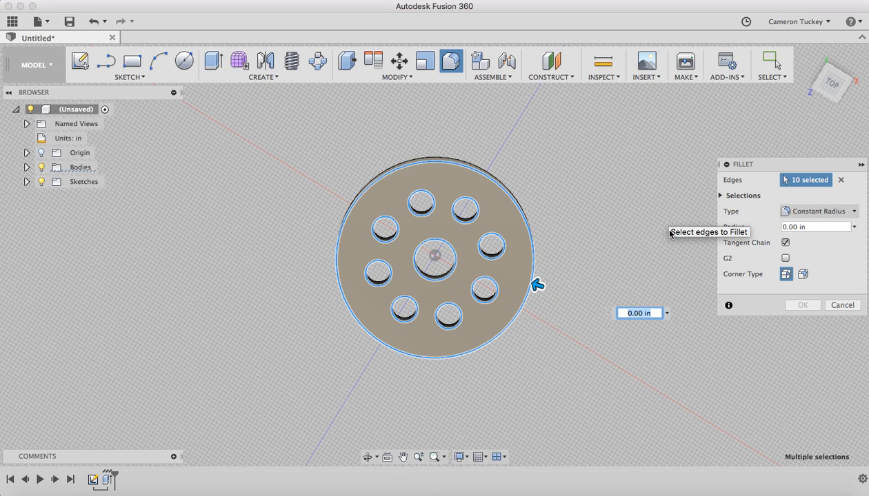
left_click(799, 229)
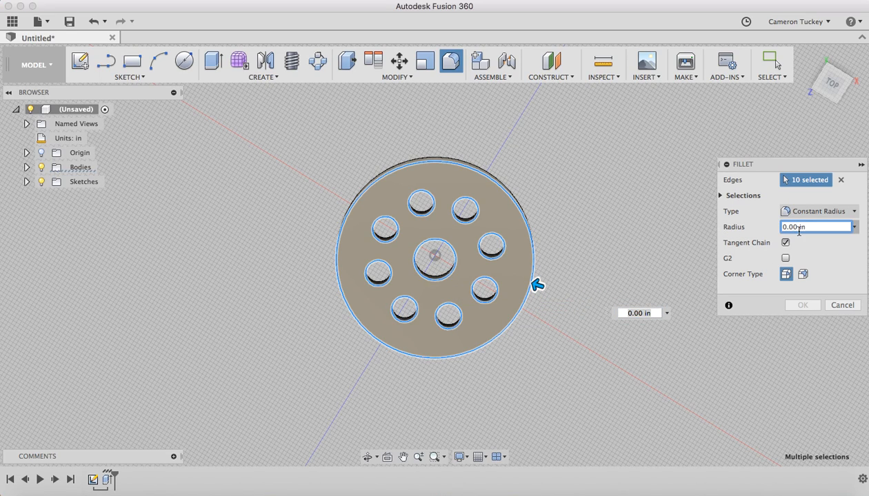
type("12")
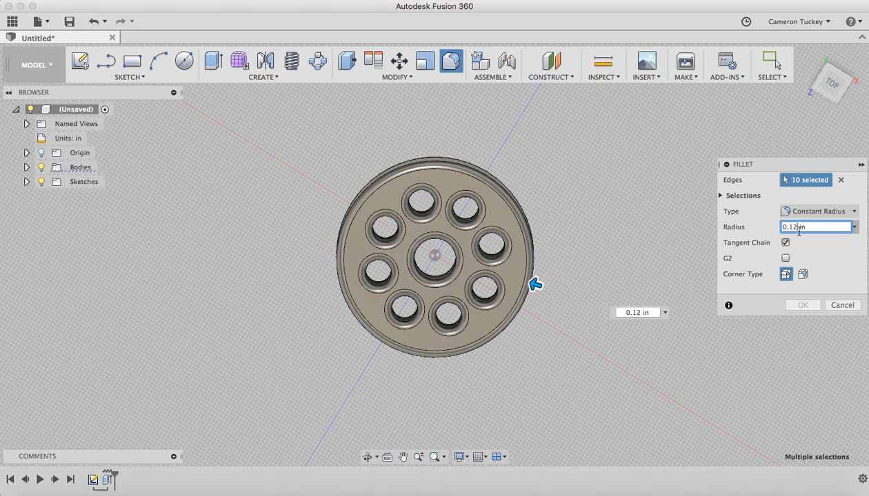
type("5")
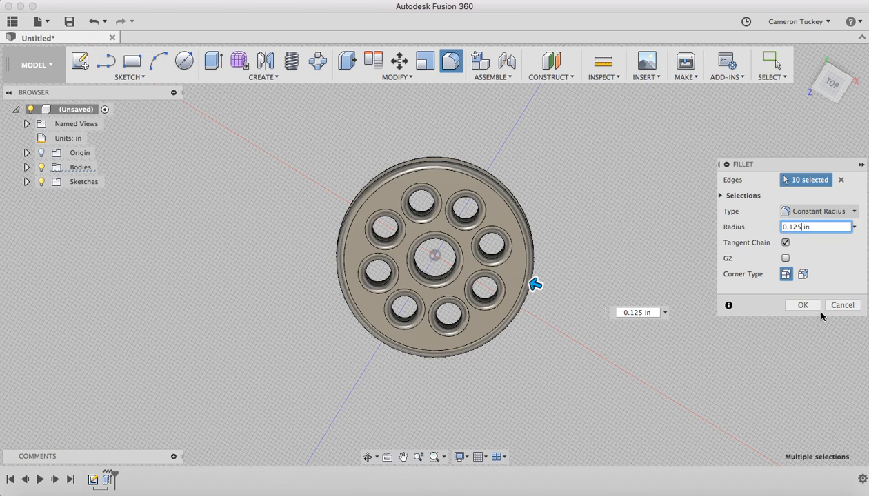
left_click(803, 306)
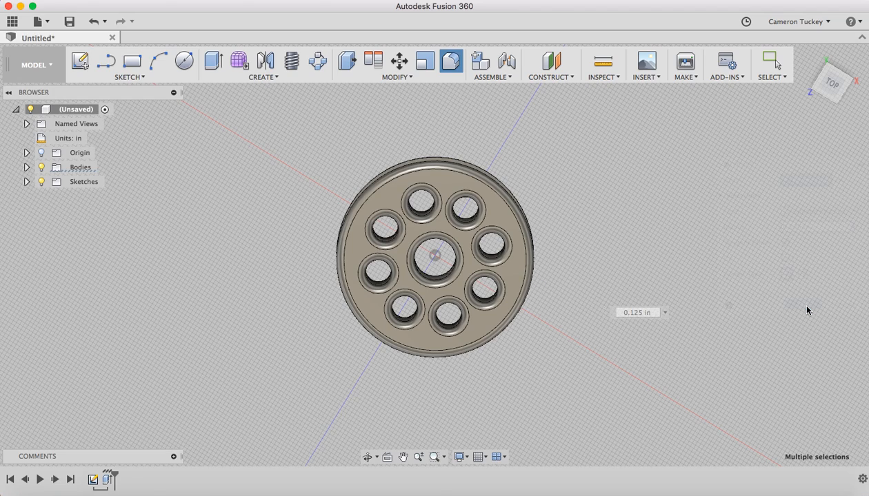
left_click(368, 457)
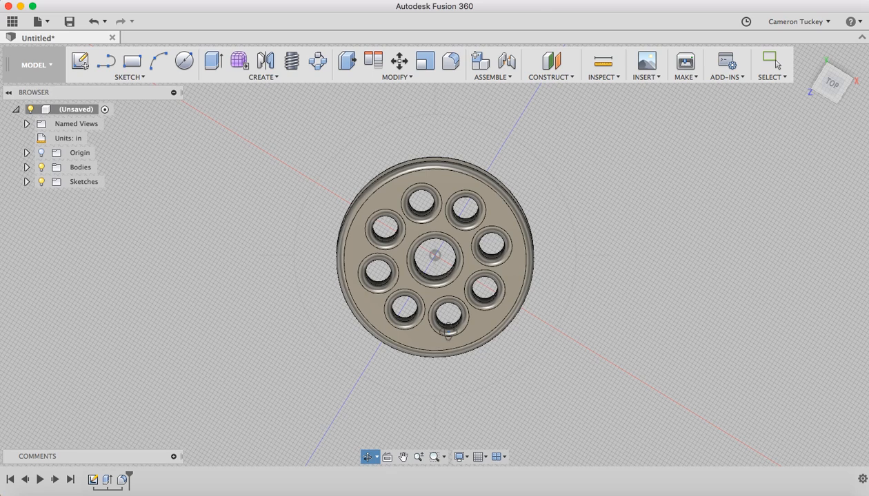
left_click_drag(448, 332, 450, 262)
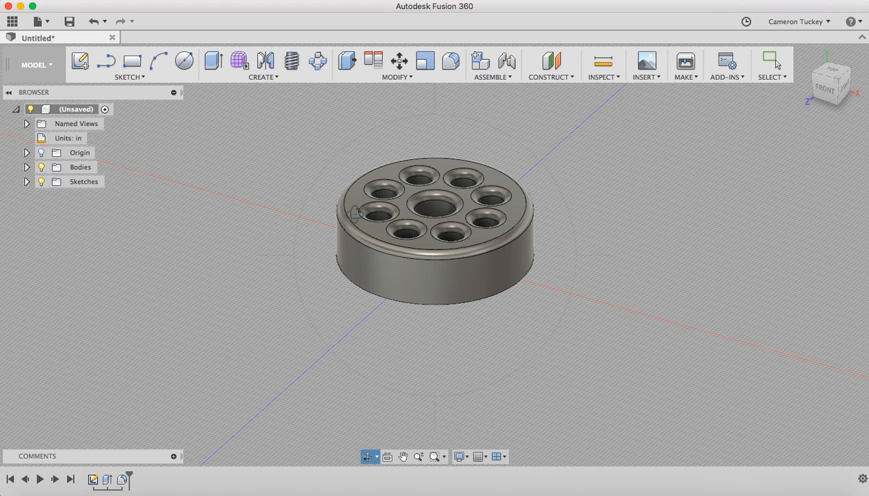
left_click_drag(485, 300, 452, 366)
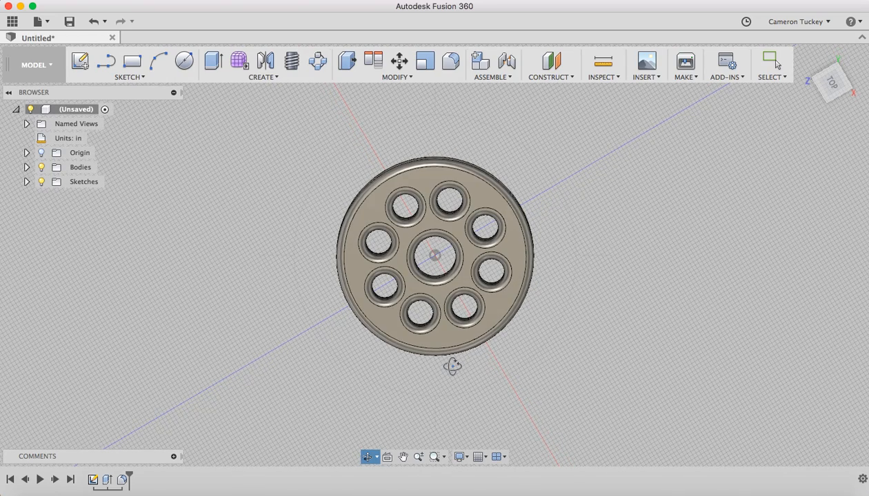